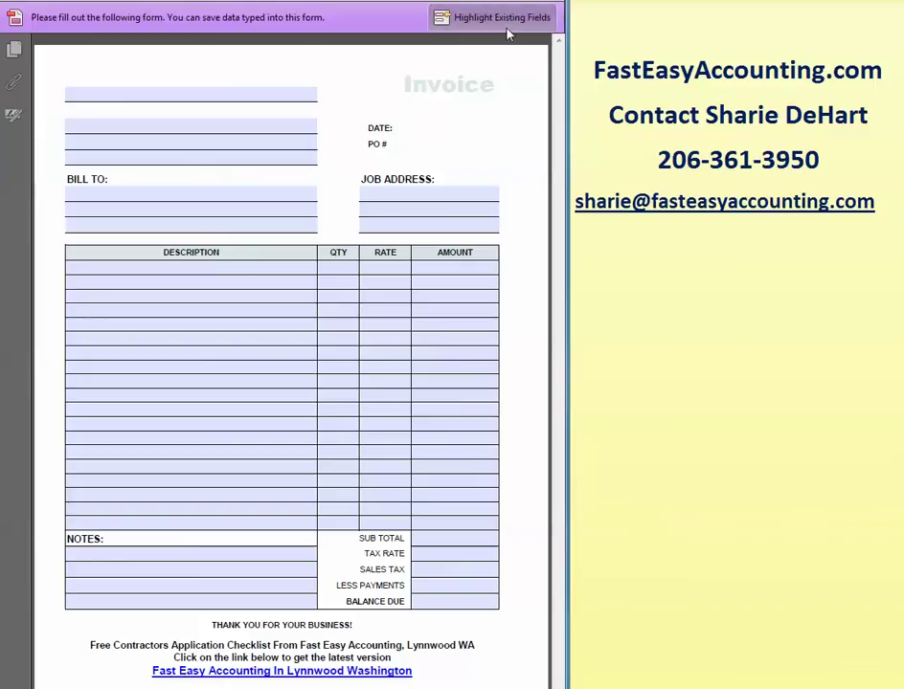
# Enter the contractor's business name in the top header field.
pyautogui.click(116, 93)
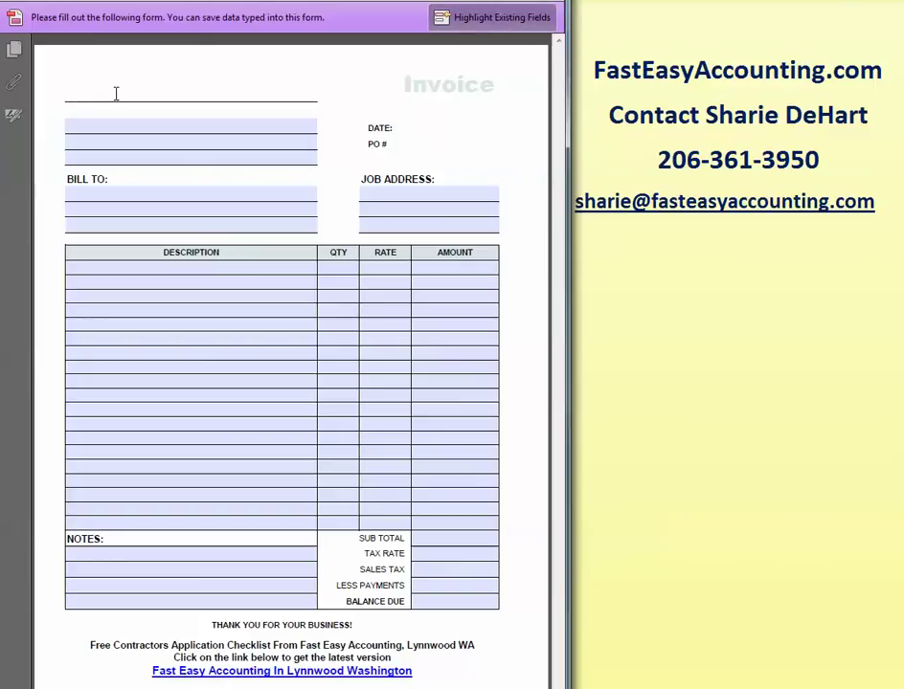
pyautogui.write('Bohunk ?B')
pyautogui.press('BackSpace')
pyautogui.press('BackSpace')
pyautogui.write('Bob The ')
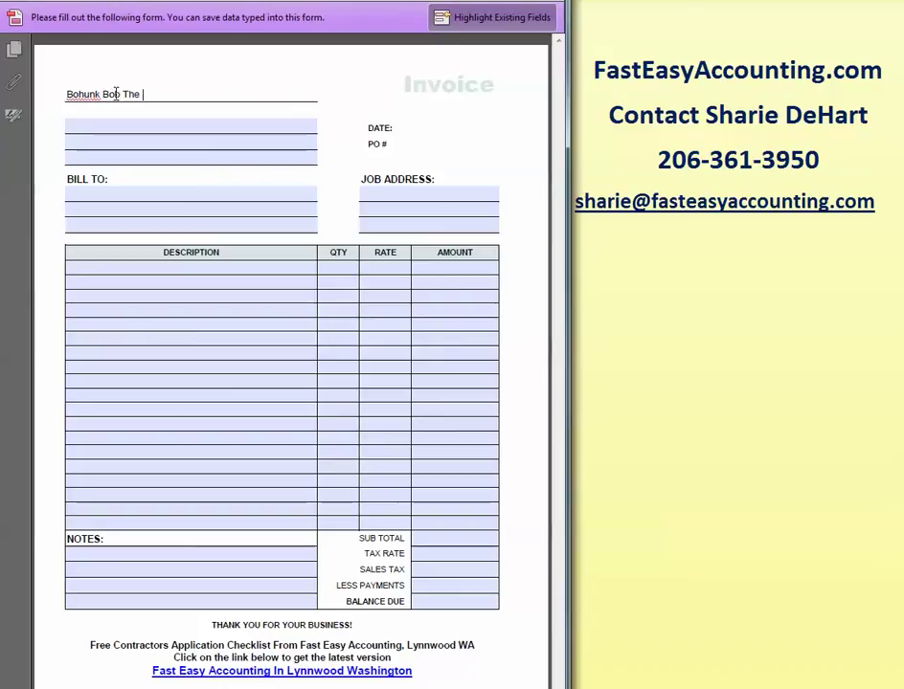
pyautogui.write('Contractor')
# Fill in the contractor's street, unit number, and city, state and ZIP lines.
pyautogui.press('Tab')
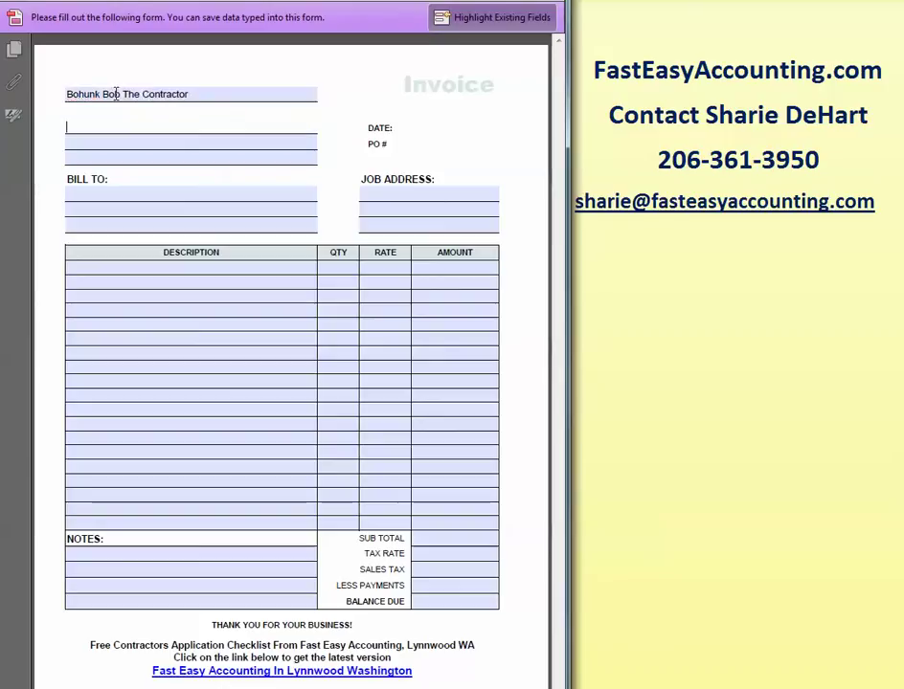
pyautogui.write('1234')
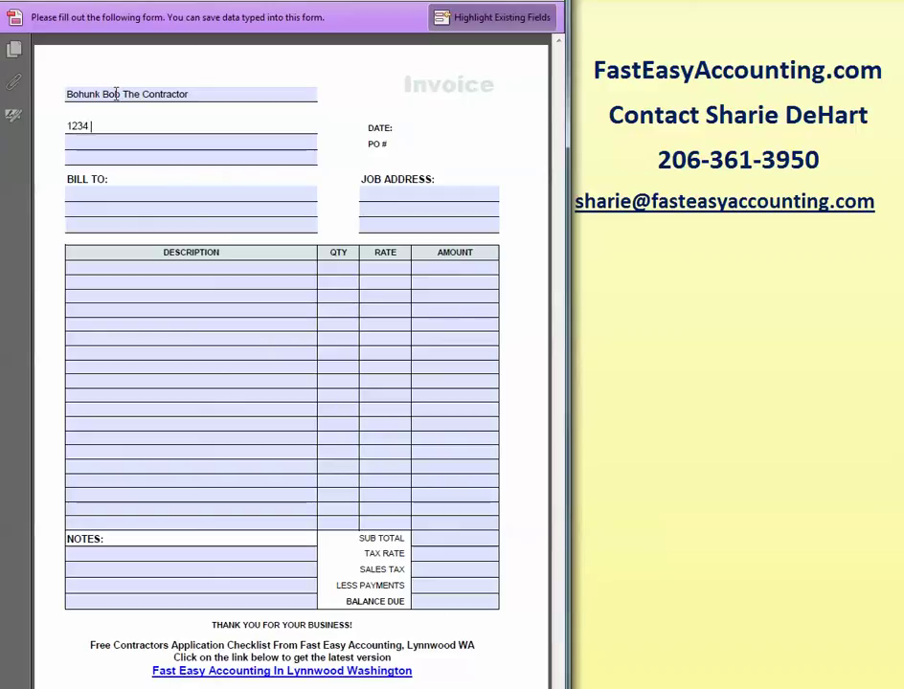
pyautogui.write(' Elm Street')
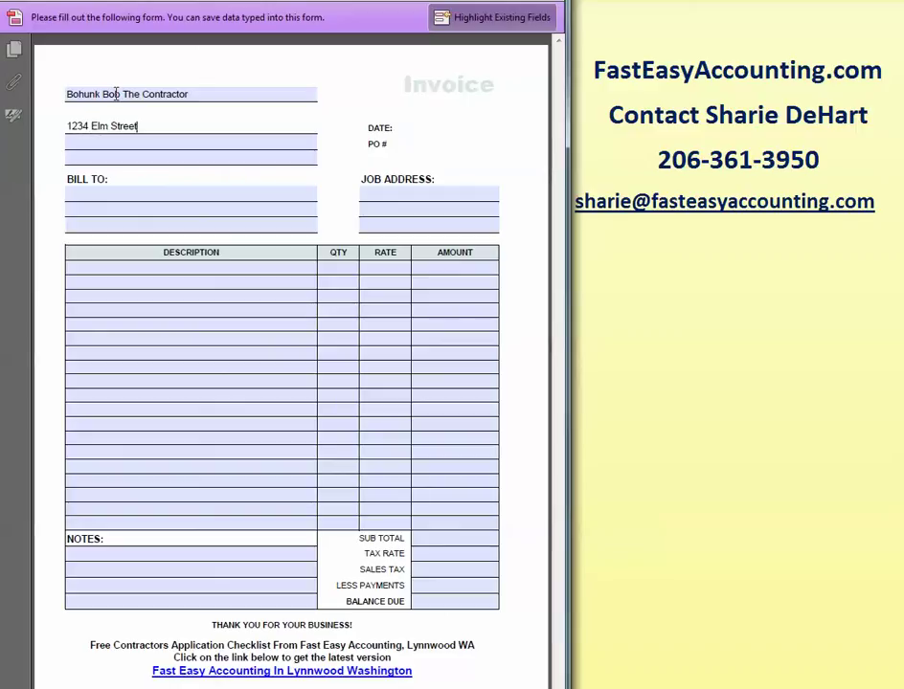
pyautogui.press('Tab')
pyautogui.write('Unit #456')
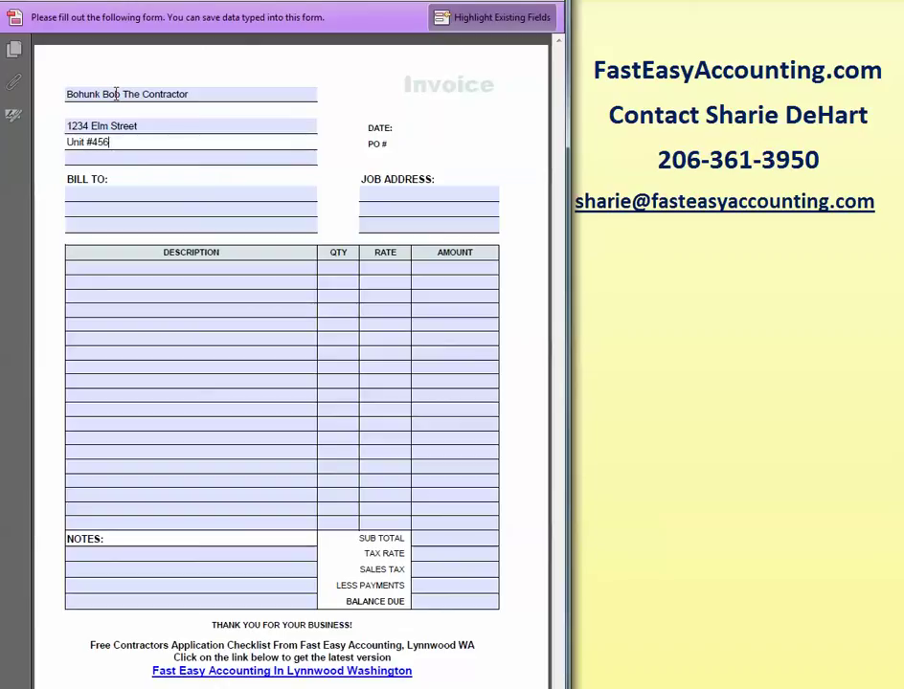
pyautogui.press('Tab')
pyautogui.write('Lynnwood')
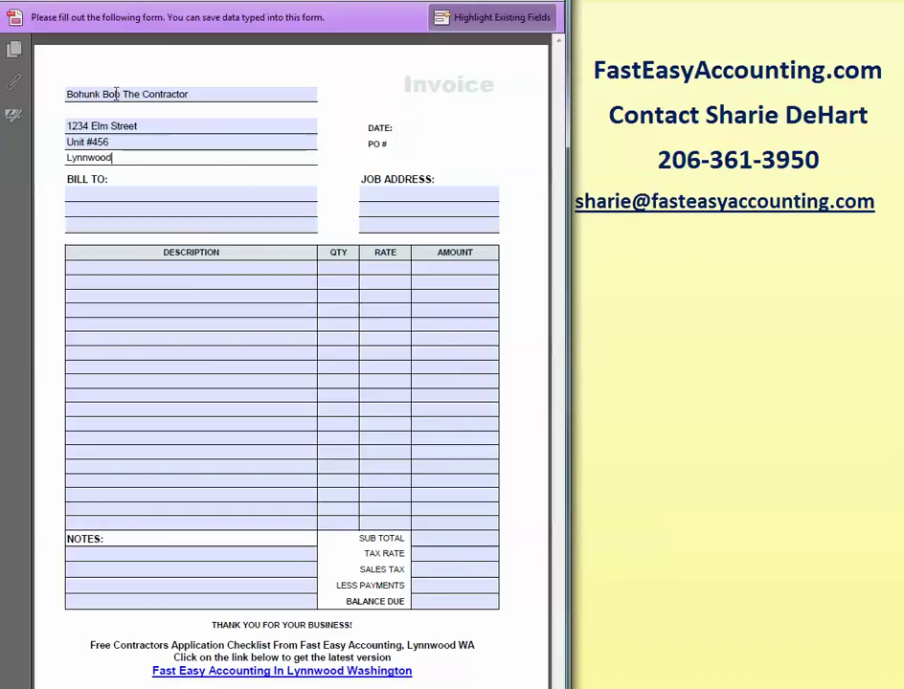
pyautogui.write(', WA 98036')
pyautogui.click(98, 210)
# Enter the client's name, street address, and city, state and ZIP on the three Bill To lines.
pyautogui.click(103, 191)
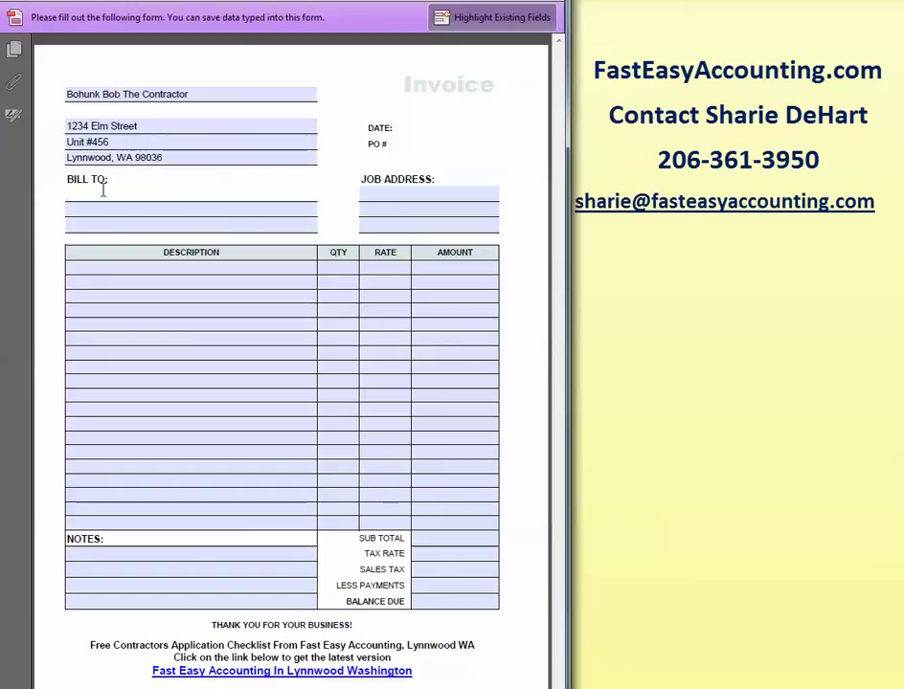
pyautogui.write('John Doe')
pyautogui.click(171, 227)
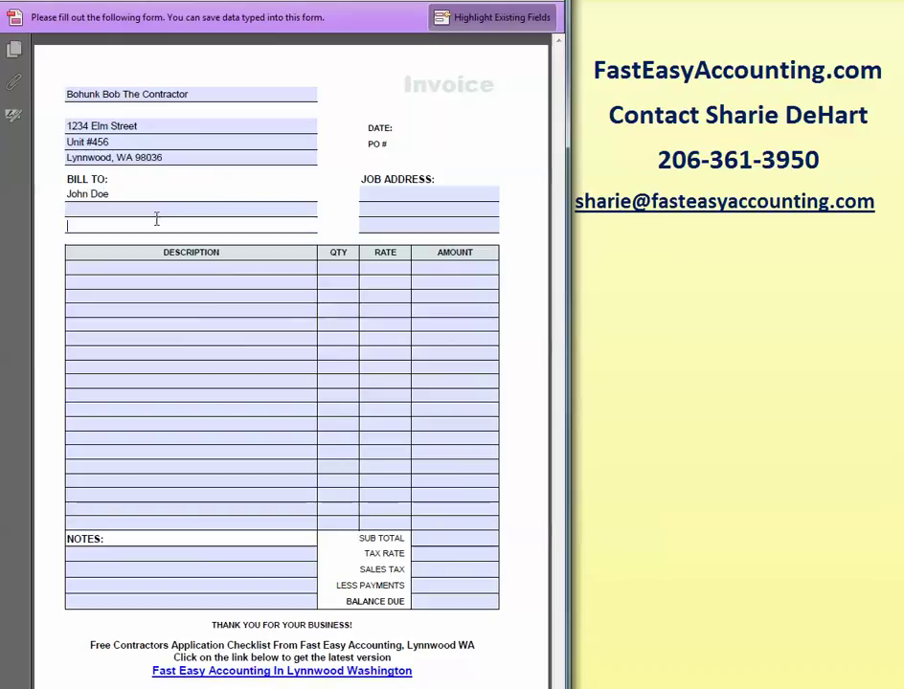
pyautogui.click(153, 211)
pyautogui.write('45678 ')
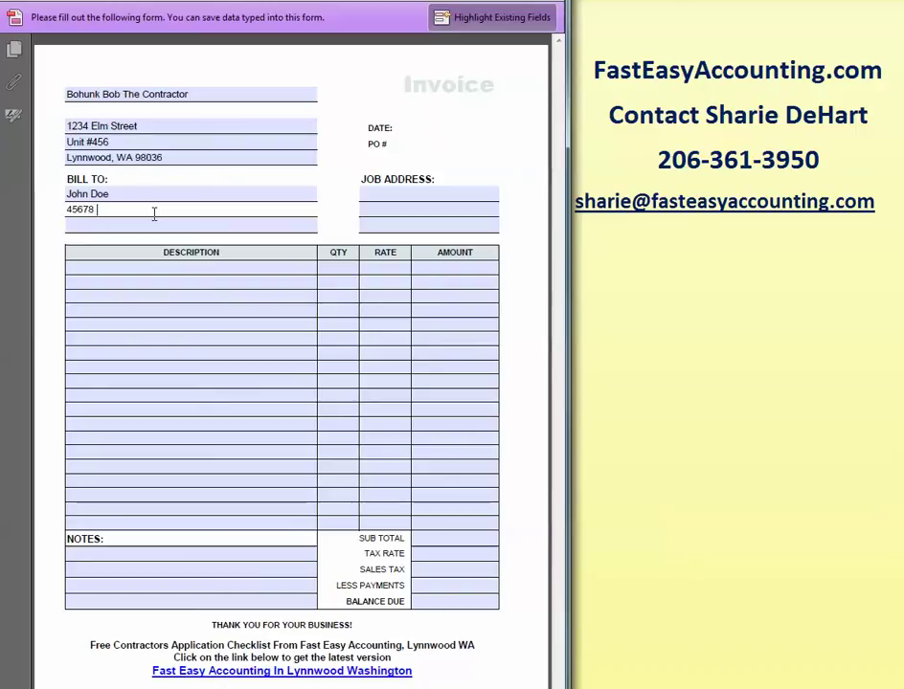
pyautogui.write('Jackson')
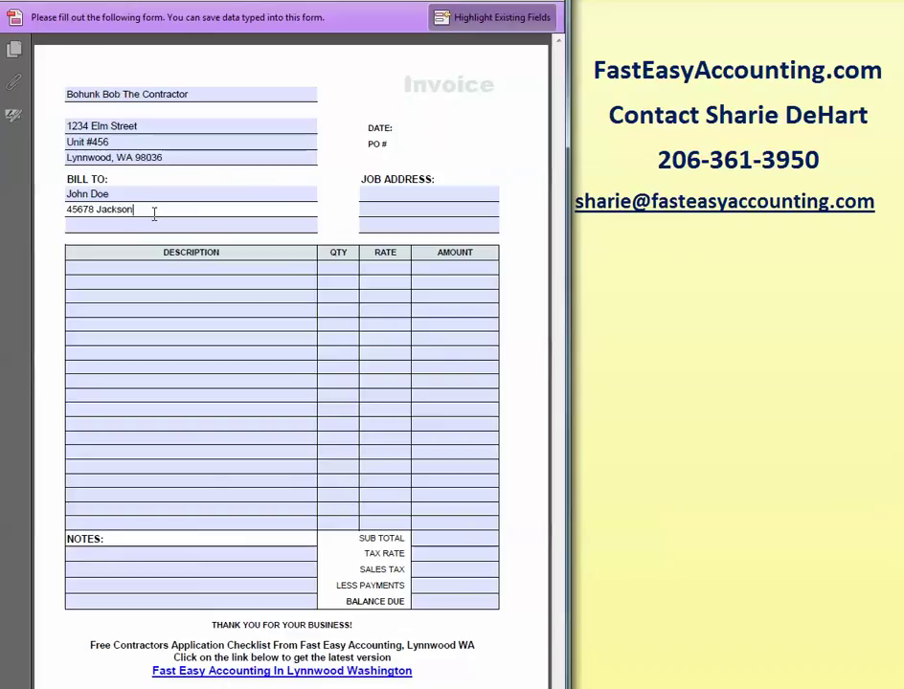
pyautogui.write(' Ave')
pyautogui.click(151, 221)
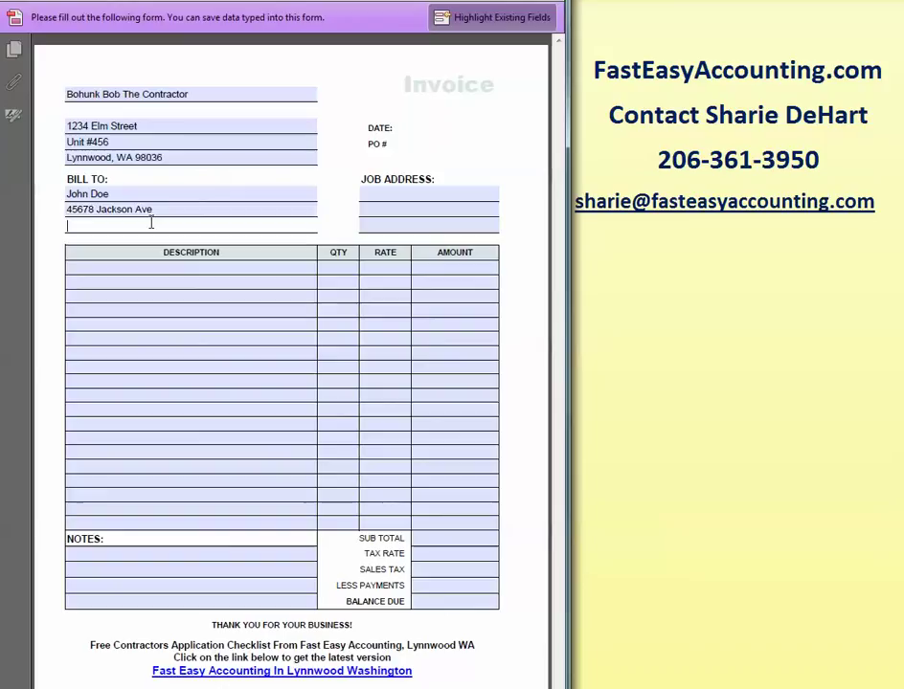
pyautogui.write('Set')
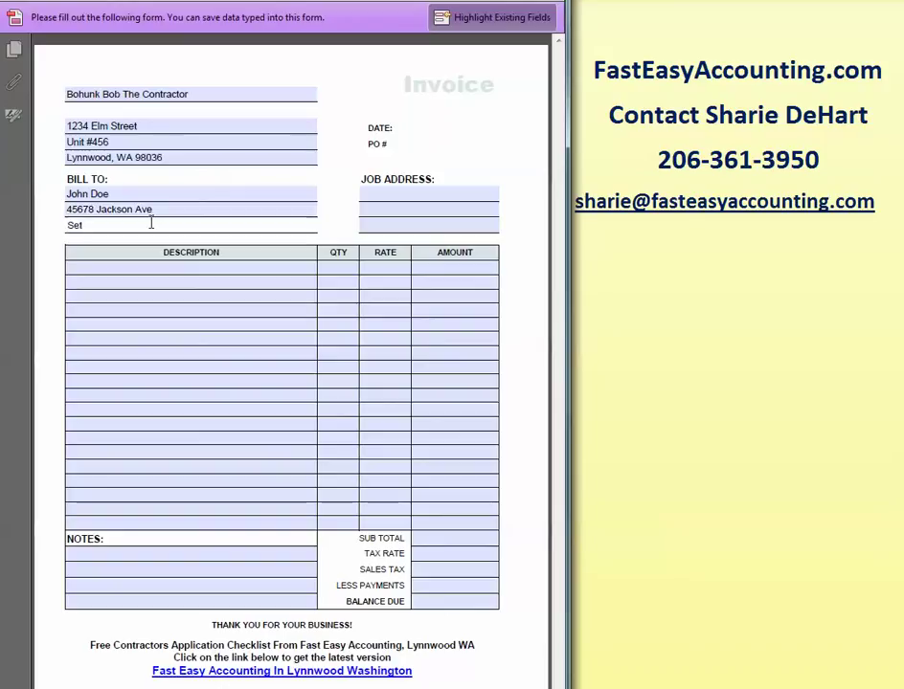
pyautogui.press('BackSpace')
pyautogui.write('attle')
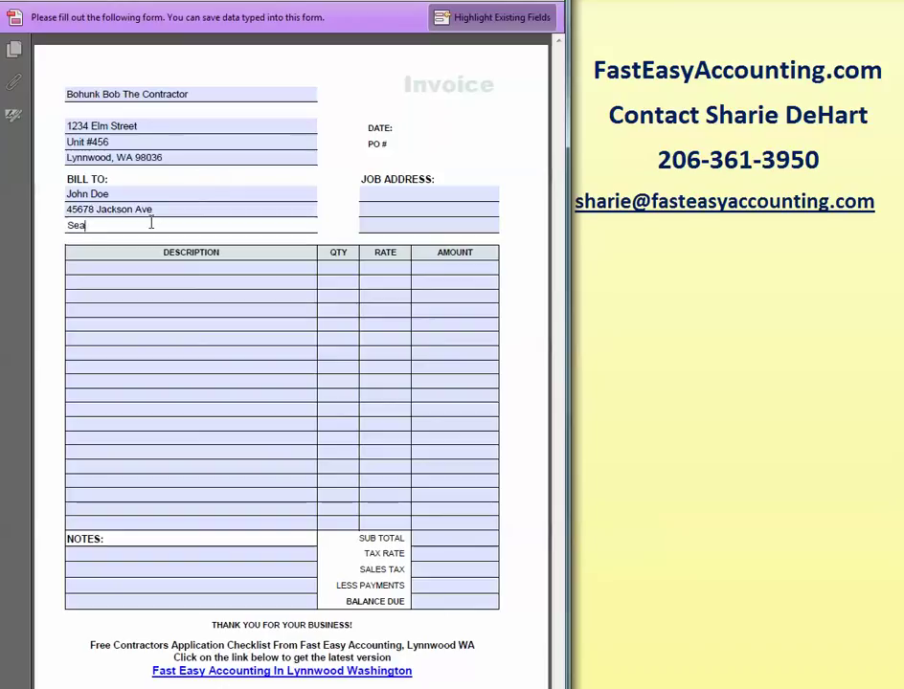
pyautogui.write(', W')
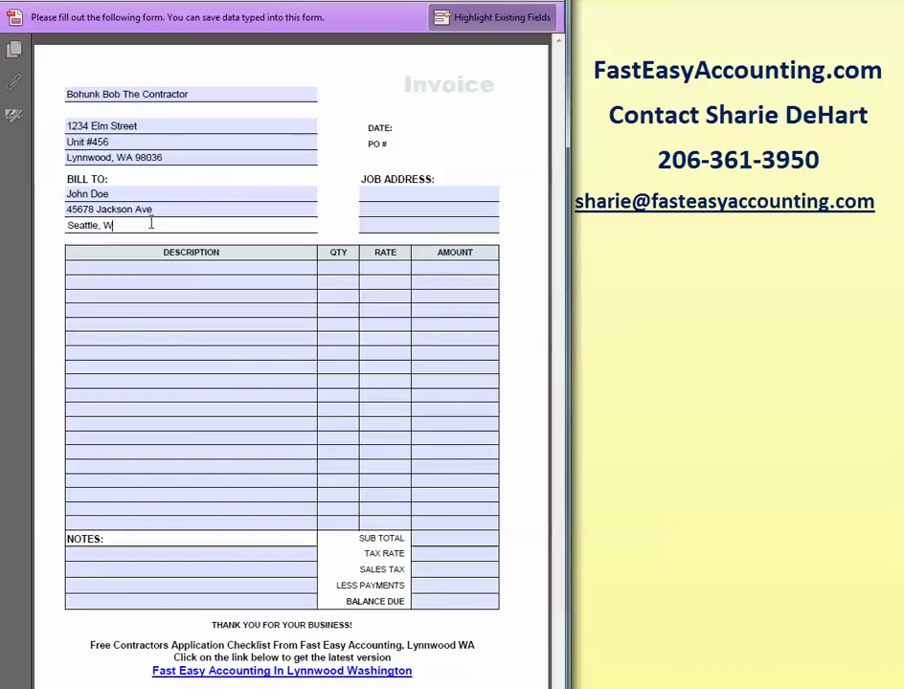
pyautogui.write('A 98015')
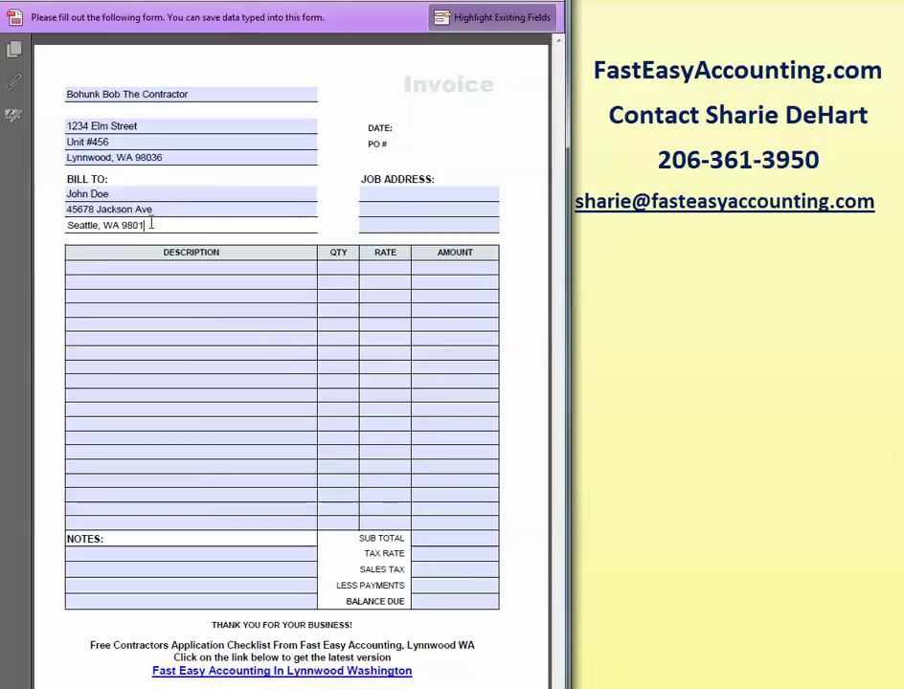
pyautogui.click(399, 193)
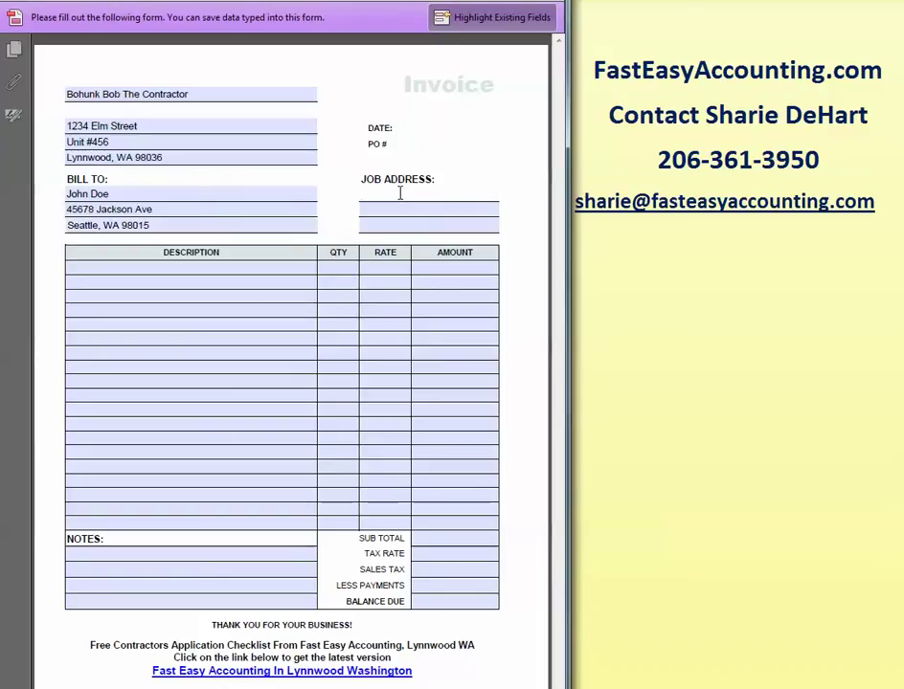
# Enter the job site's building name, street, and city, state and ZIP in the Job Address lines.
pyautogui.write('The Big Building')
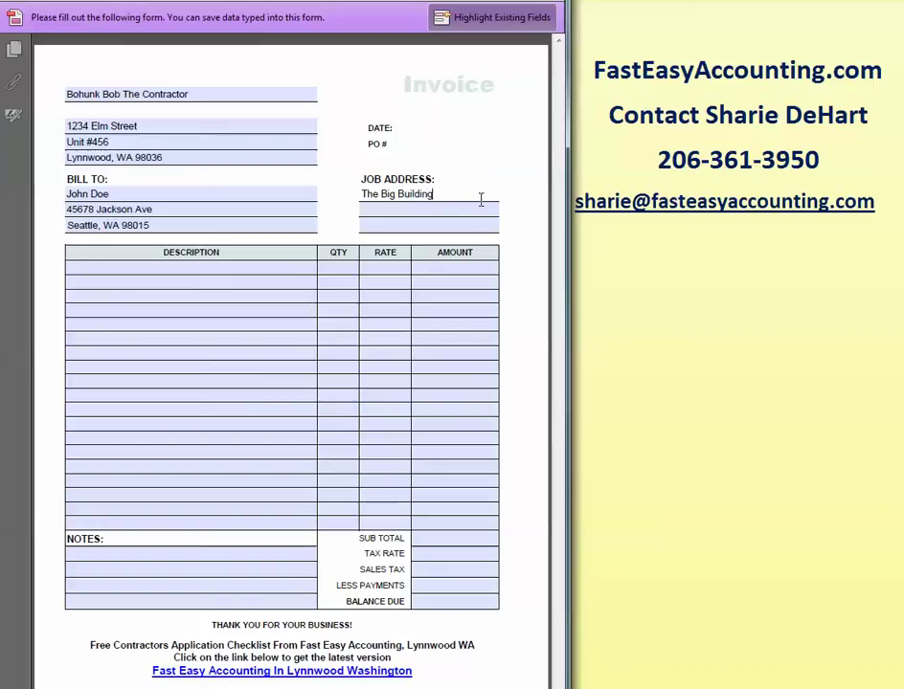
pyautogui.write(' Unit')
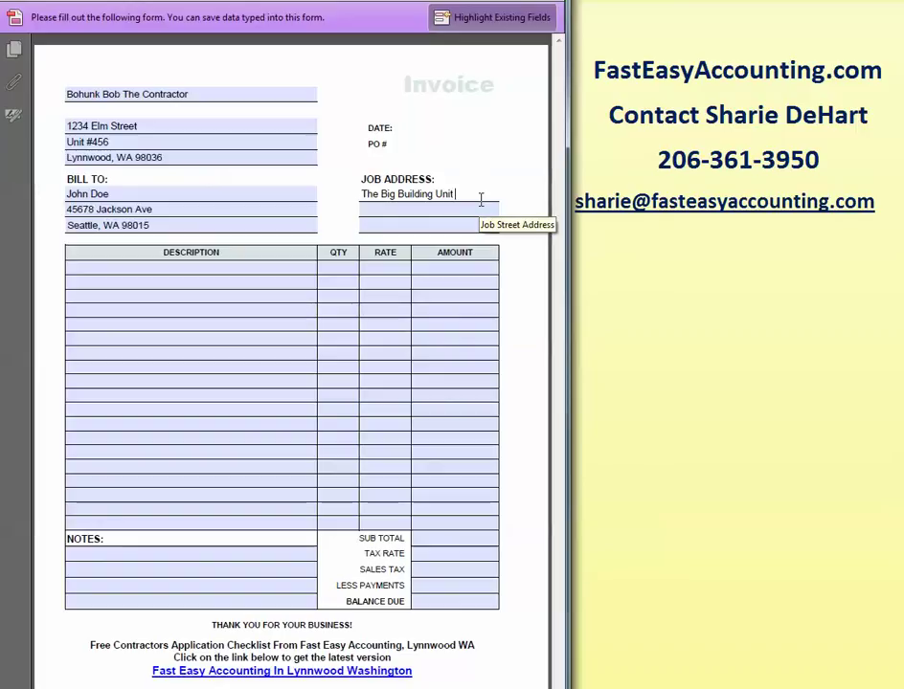
pyautogui.write(' A')
pyautogui.click(465, 211)
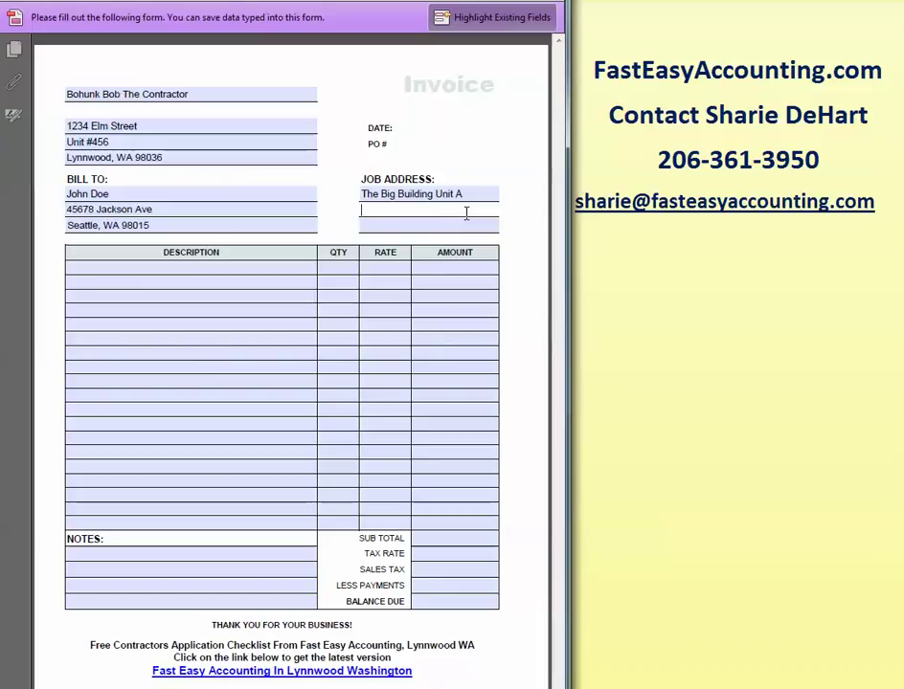
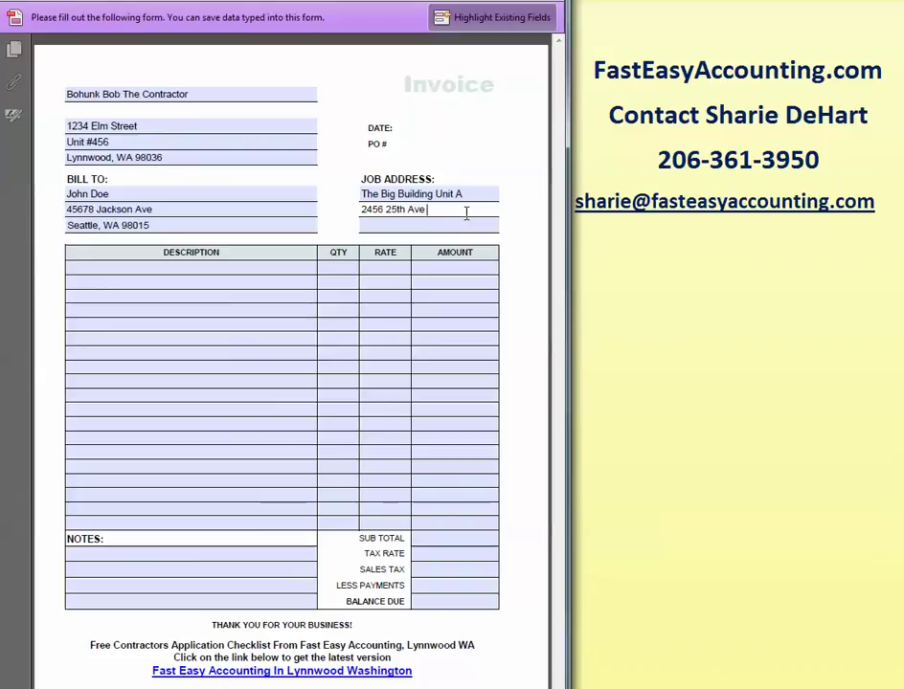
pyautogui.press('Tab')
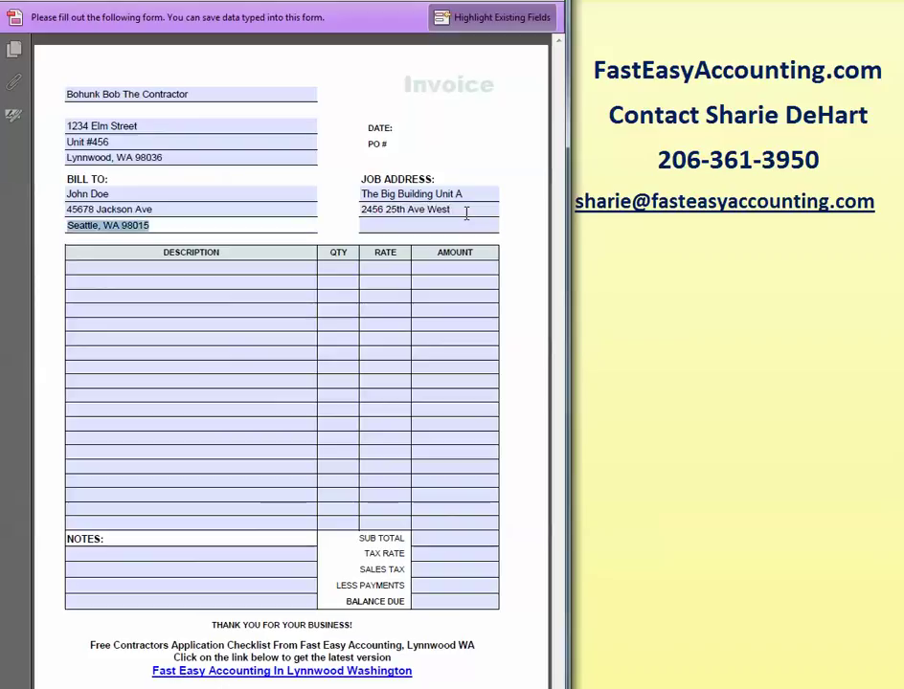
pyautogui.click(449, 227)
pyautogui.write('Seattle, WA 98')
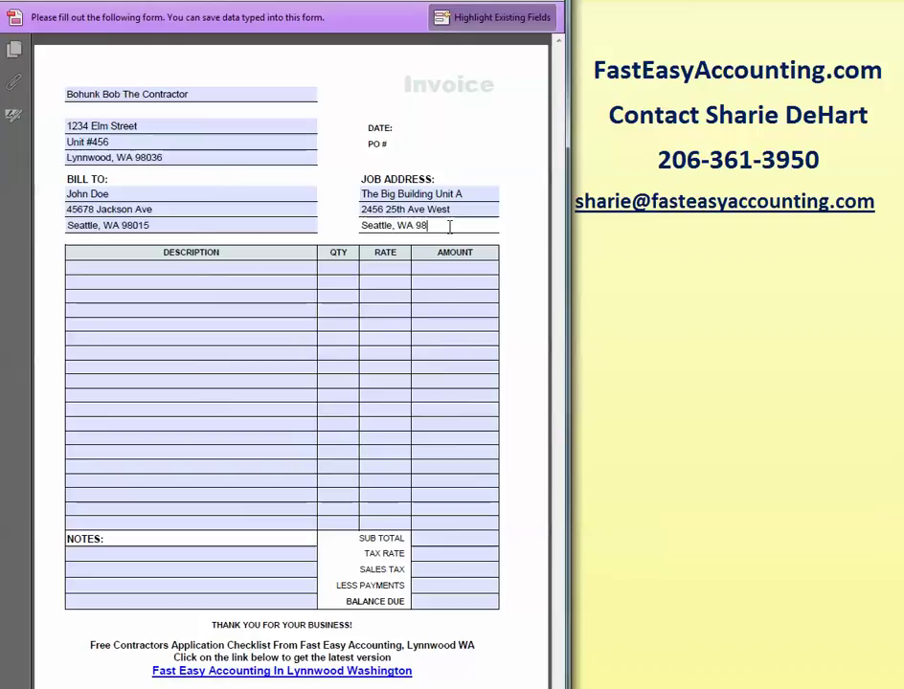
pyautogui.write('115')
pyautogui.click(193, 268)
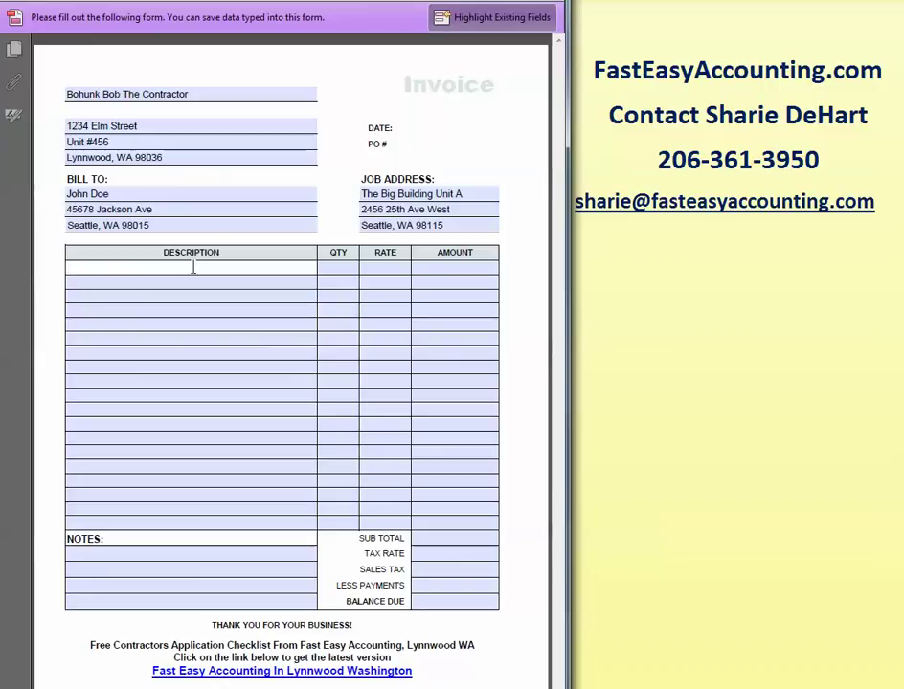
# Fill in the first line item: Labor at a $50.00 rate, amount $100.00.
pyautogui.write('Labor')
pyautogui.press('Tab')
pyautogui.press('Tab')
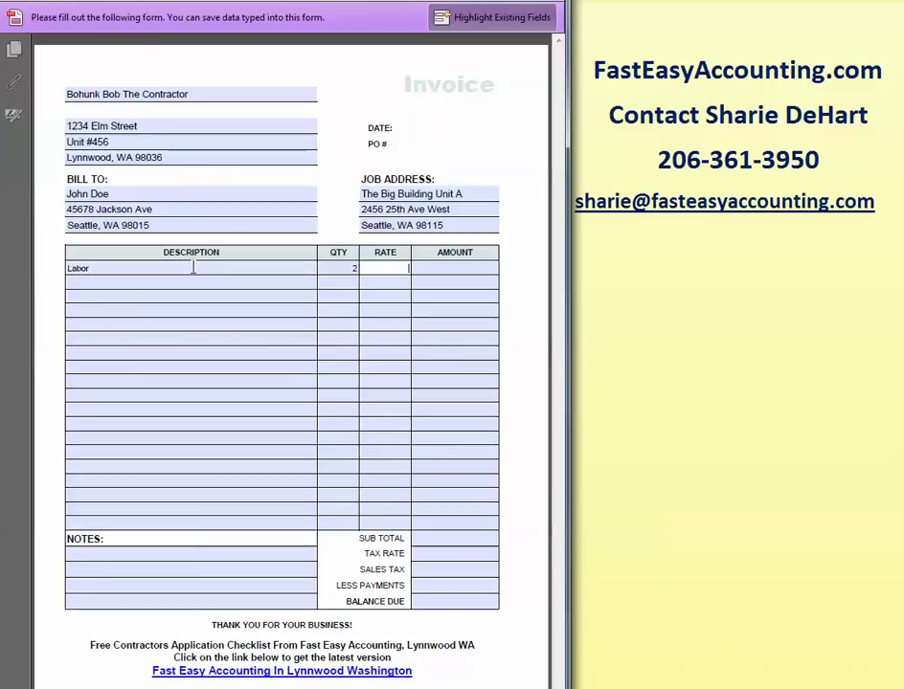
pyautogui.write('50')
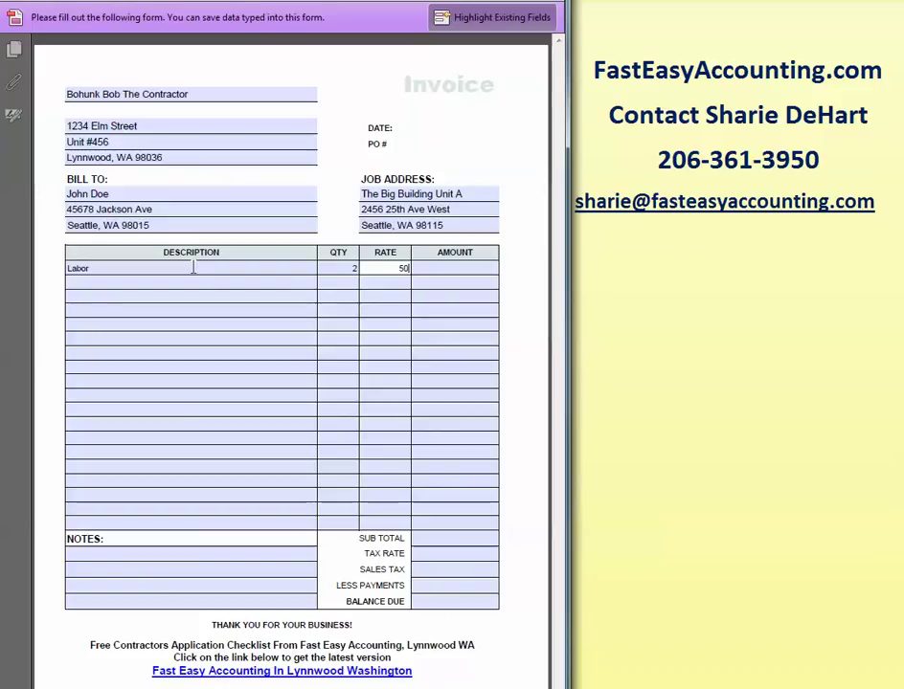
pyautogui.press('BackSpace')
pyautogui.press('BackSpace')
pyautogui.write('$50')
pyautogui.press('Tab')
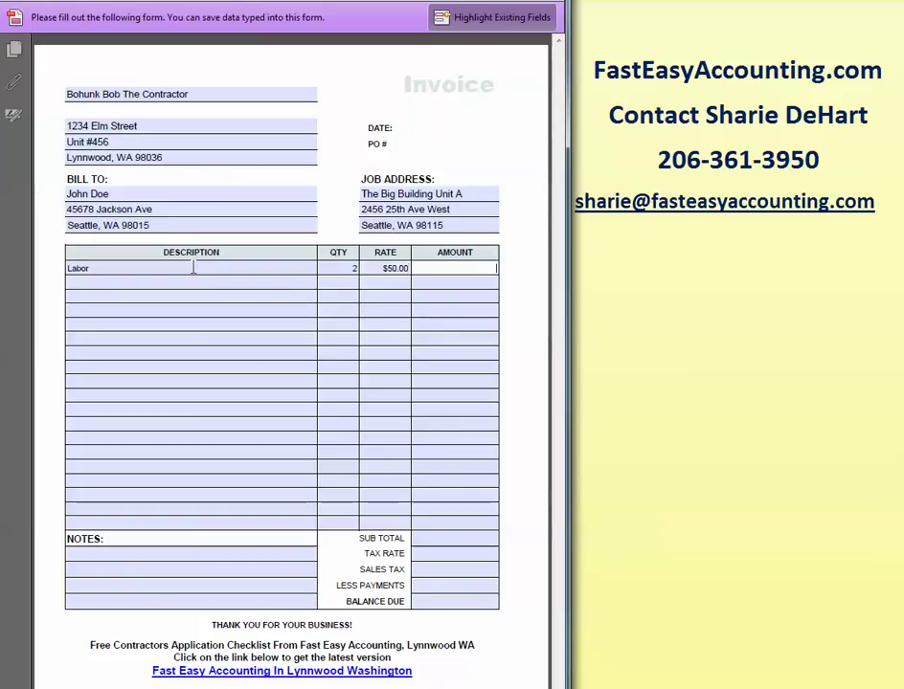
pyautogui.write('$100.')
pyautogui.press('Tab')
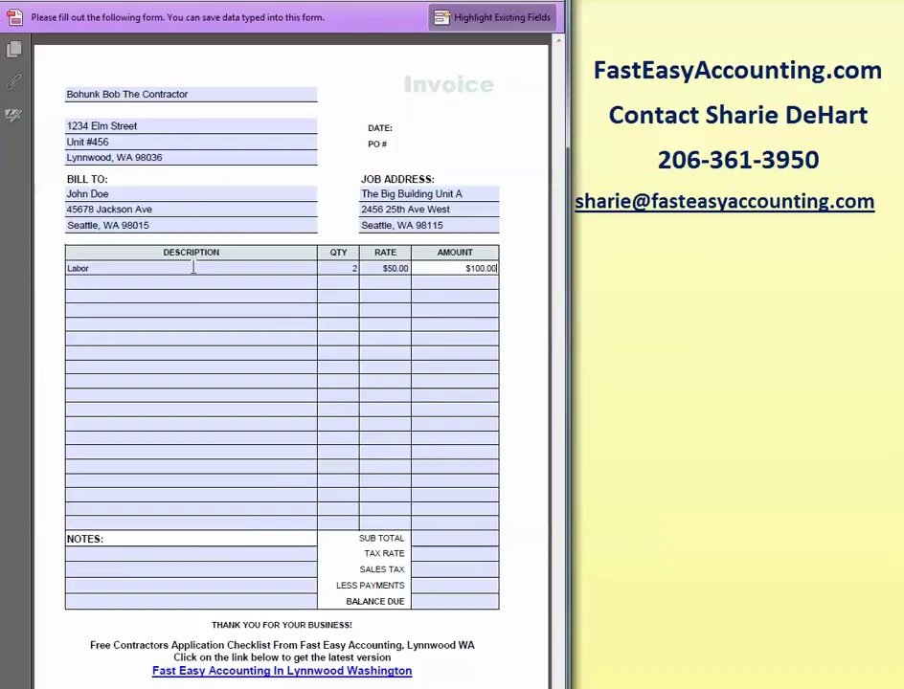
# Add the Material line item: quantity 1, rate $100.00, amount $100.00.
pyautogui.write('Ma')
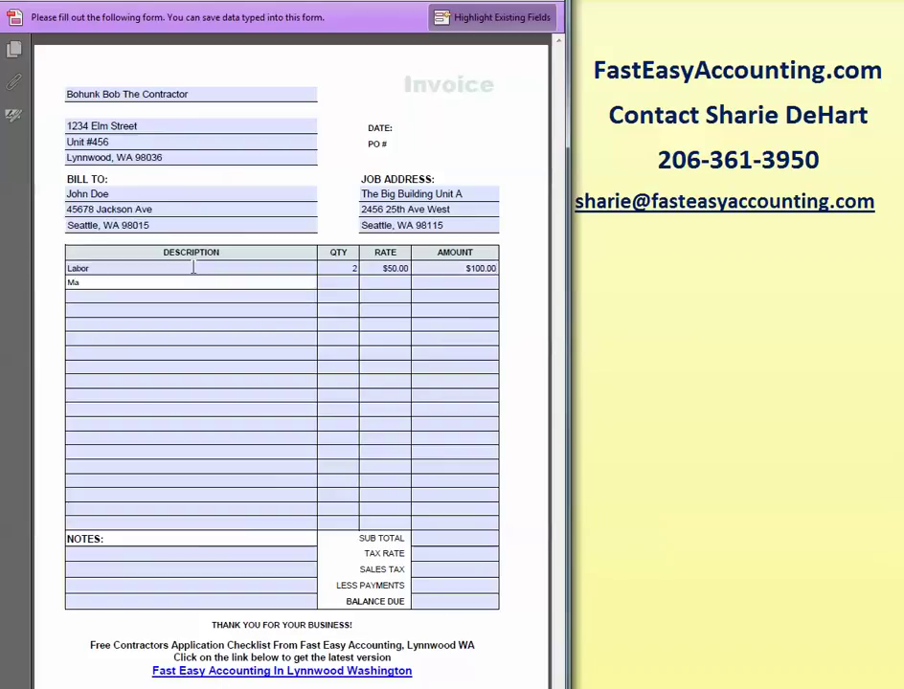
pyautogui.write('terial')
pyautogui.press('Tab')
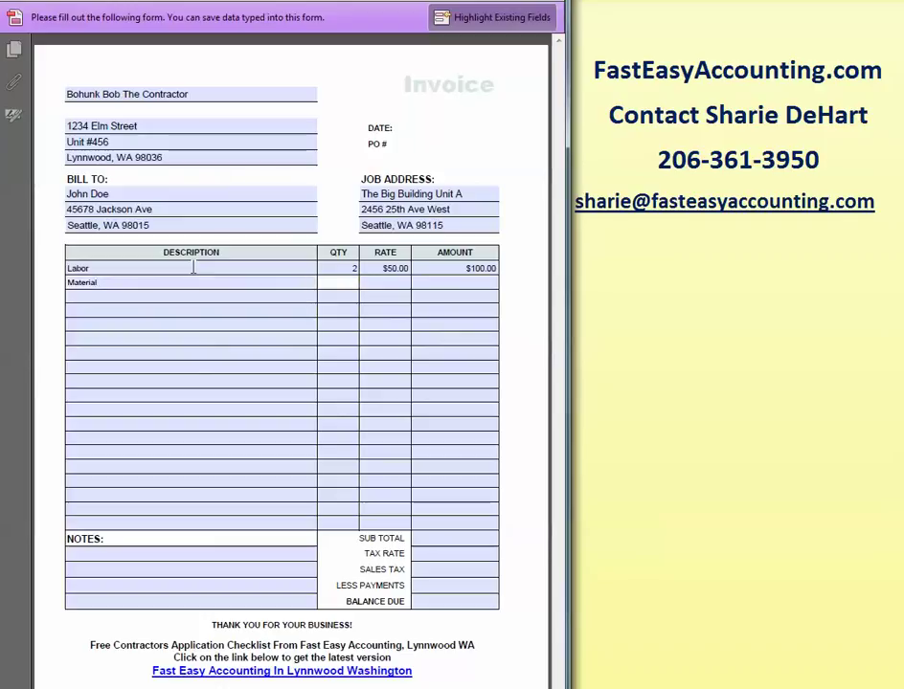
pyautogui.write('1')
pyautogui.press('Tab')
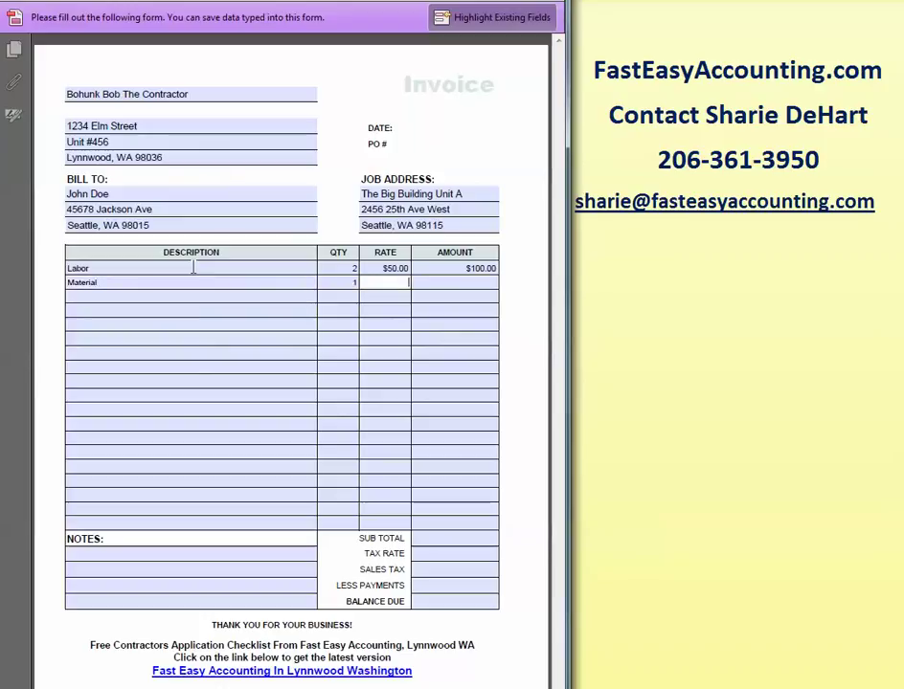
pyautogui.write('$100')
pyautogui.press('Tab')
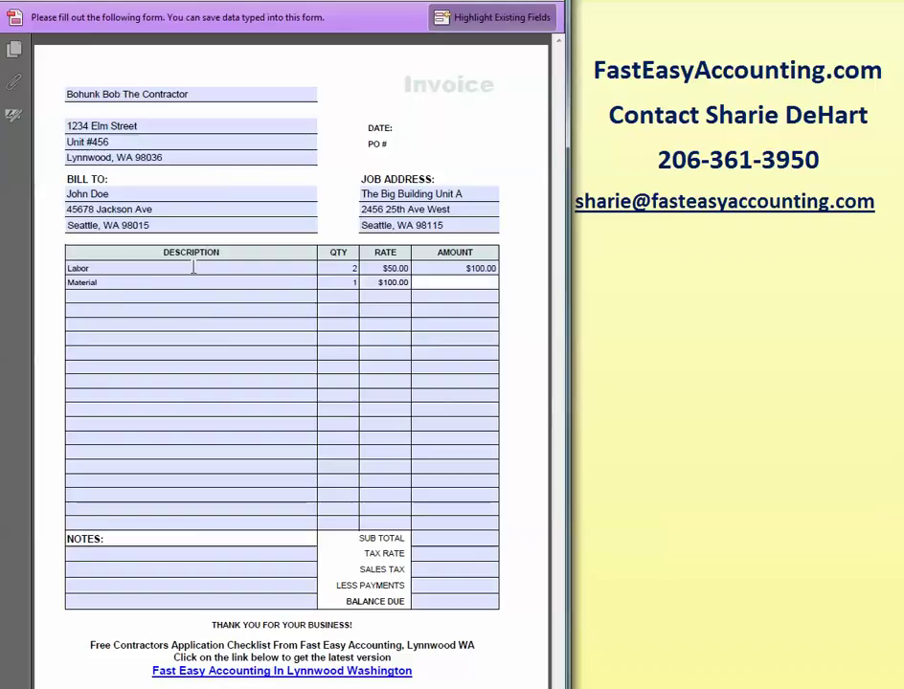
pyautogui.write('$100.')
pyautogui.press('Tab')
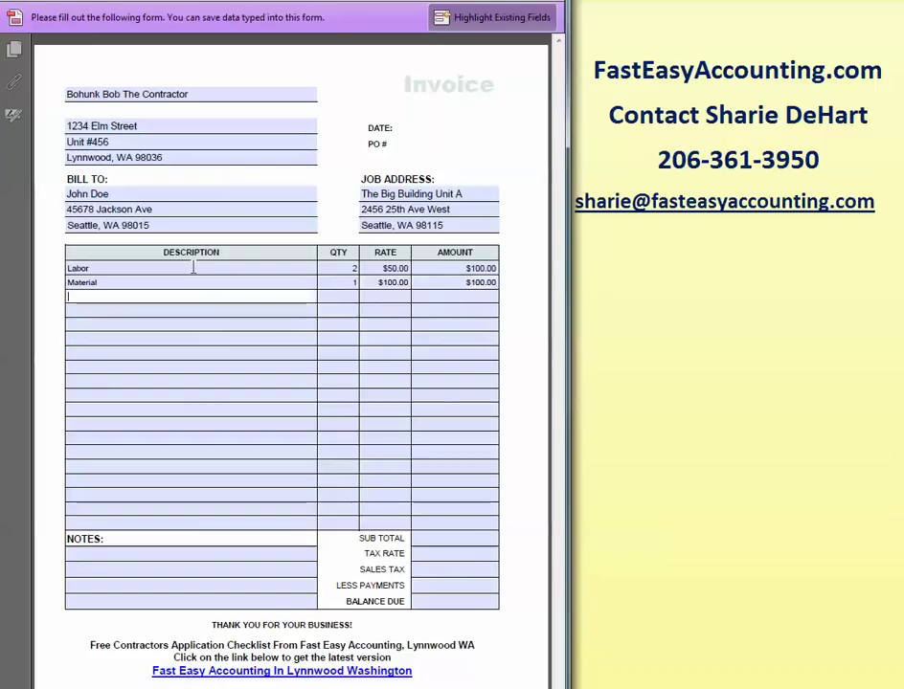
# Enter 'Sub Contractor' as the third line item's description.
pyautogui.write('Sub Contractor')
pyautogui.press('Tab')
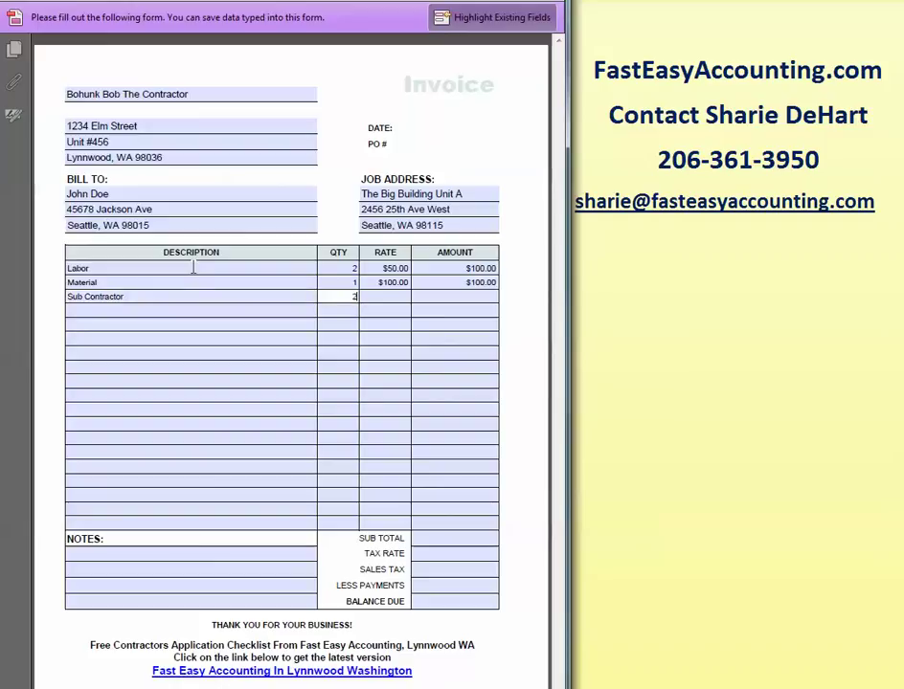
# Give Sub Contractor quantity 2, rate $250.00 and amount $500.00.
pyautogui.press('Tab')
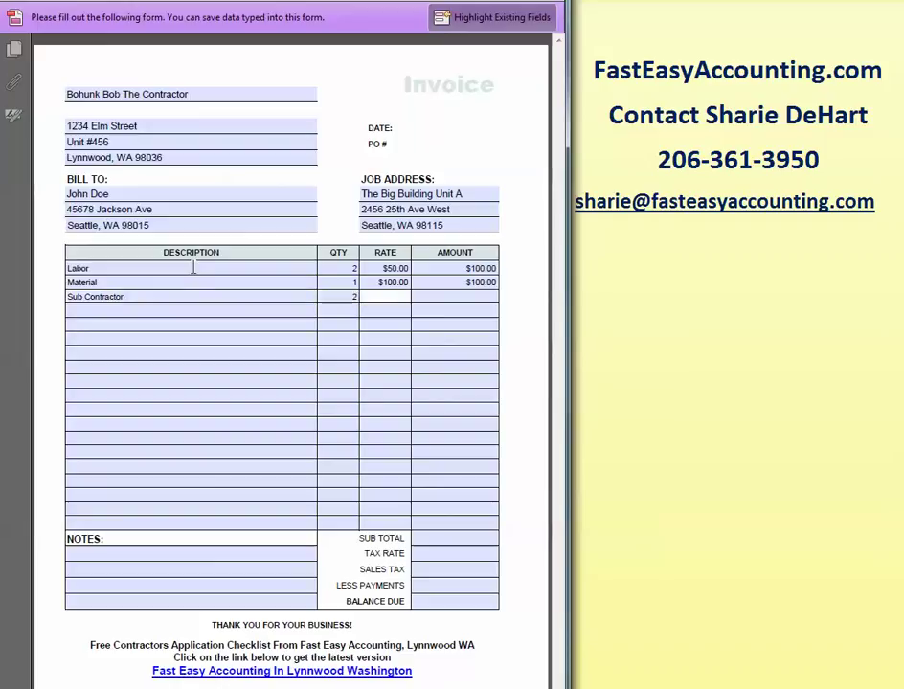
pyautogui.write('$250.00')
pyautogui.press('Tab')
pyautogui.write('$500.')
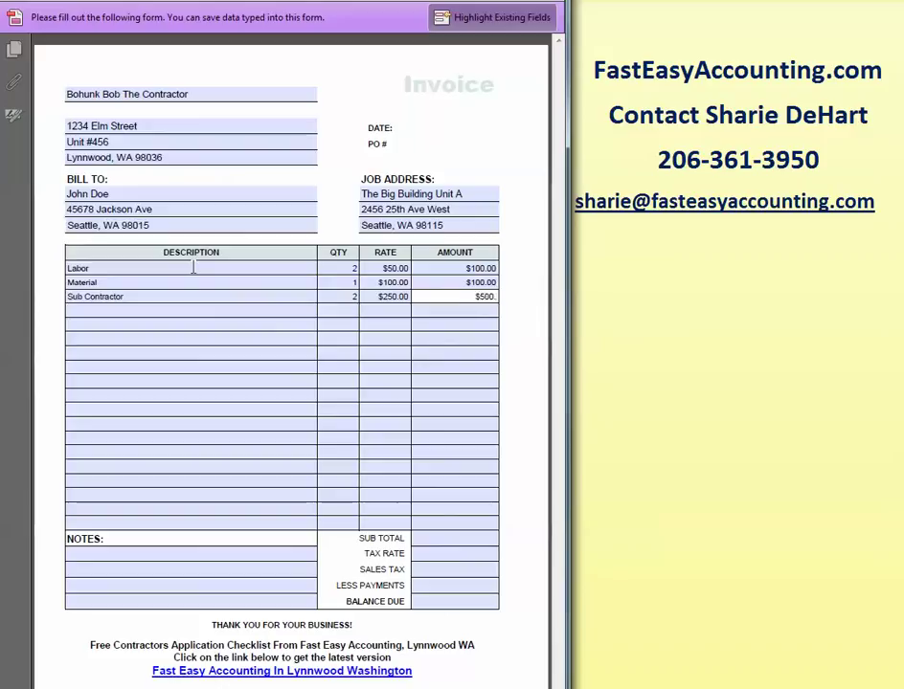
pyautogui.press('Tab')
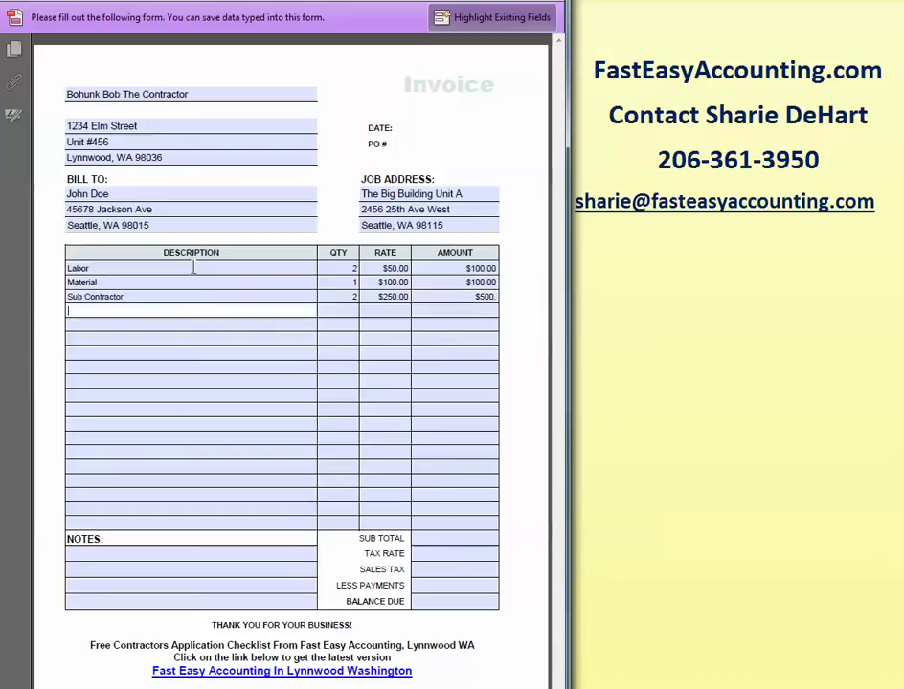
pyautogui.write('1')
pyautogui.press('Tab')
pyautogui.press('Tab')
pyautogui.press('Tab')
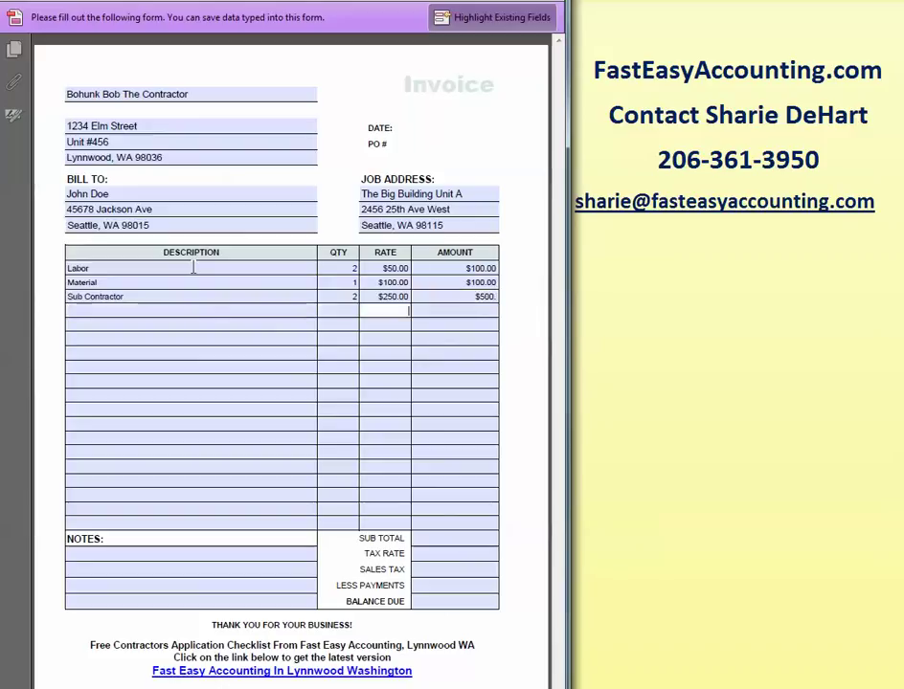
pyautogui.click(443, 296)
pyautogui.write('00')
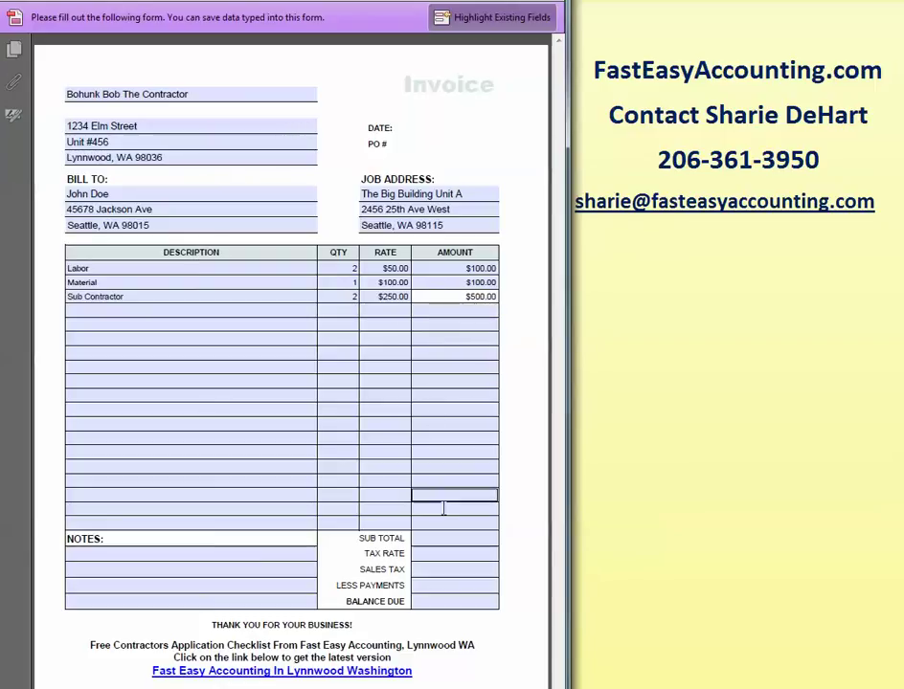
# Enter $700.00 in SUB TOTAL, 10% in TAX RATE and $70.00 in SALES TAX.
pyautogui.click(455, 539)
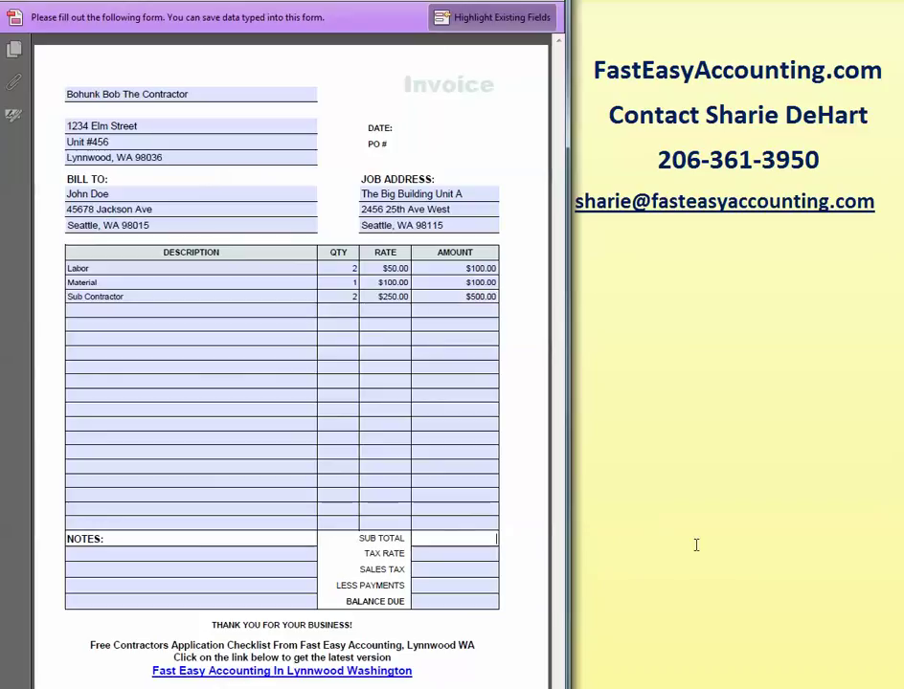
pyautogui.write('$700.')
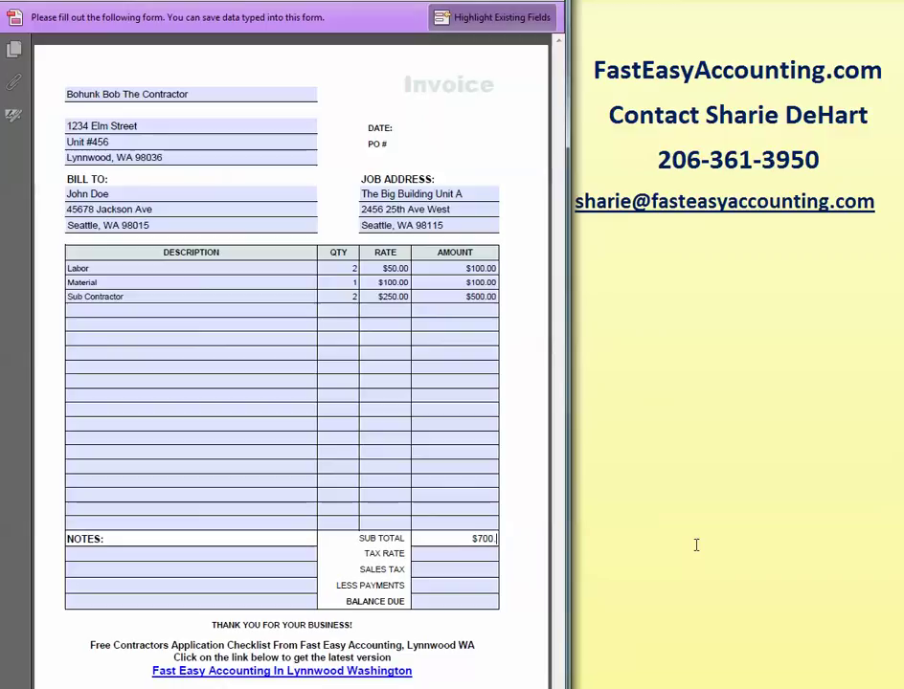
pyautogui.write('00')
pyautogui.click(489, 571)
pyautogui.click(480, 554)
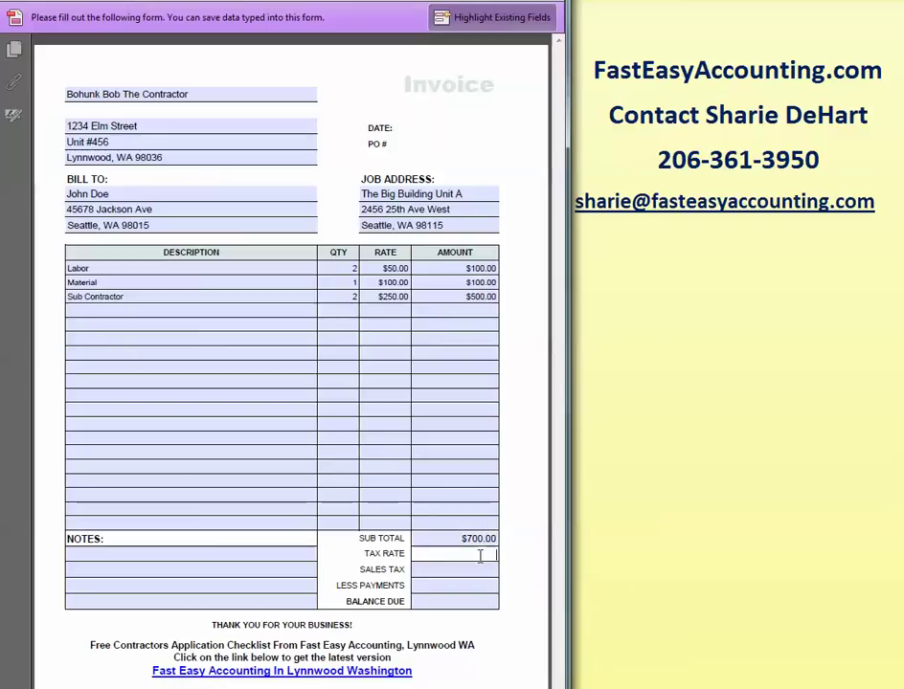
pyautogui.write('10%')
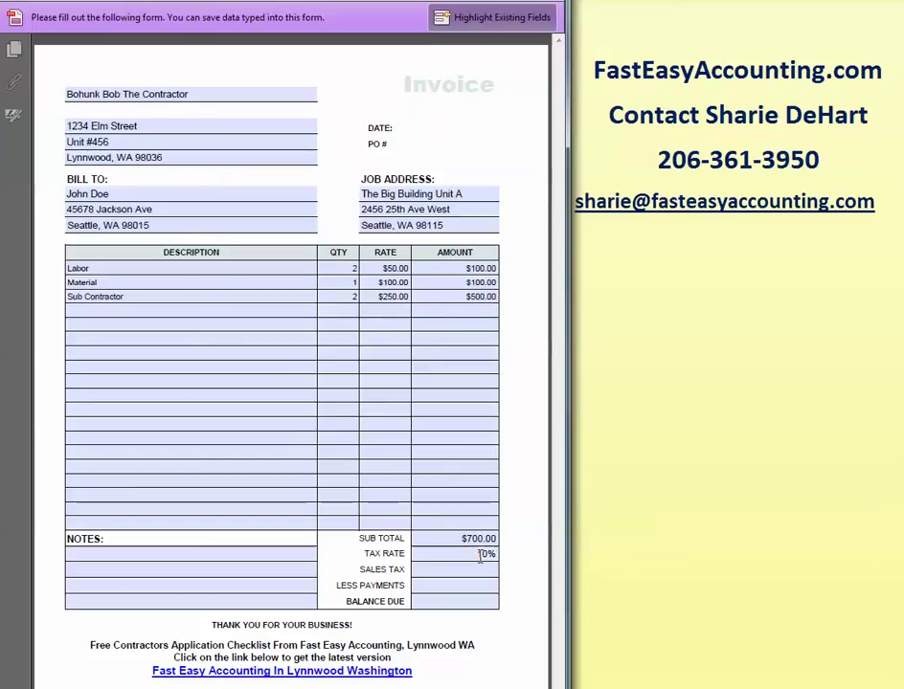
pyautogui.click(490, 572)
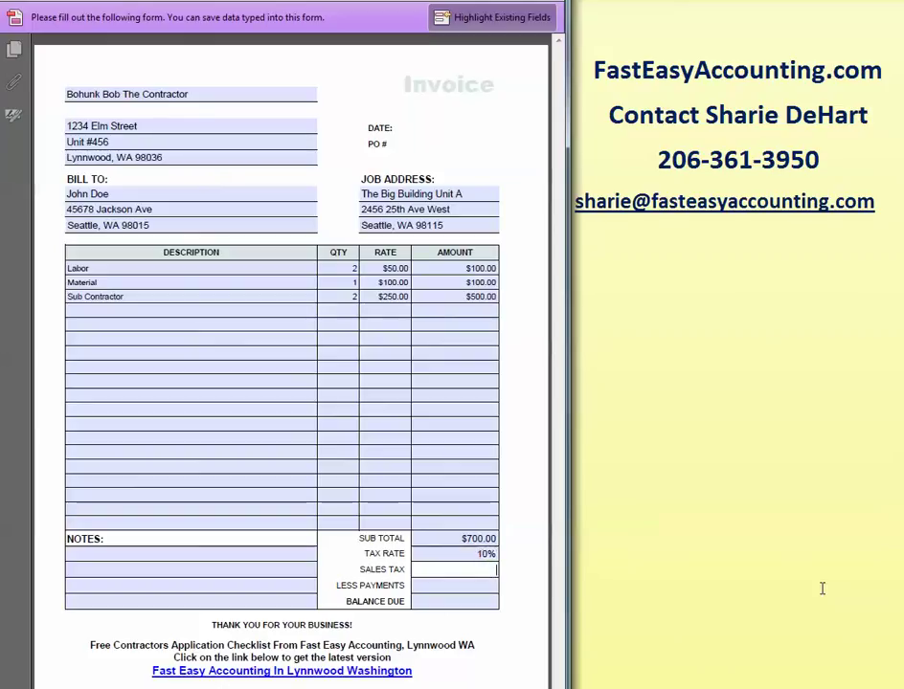
pyautogui.write('$70.00')
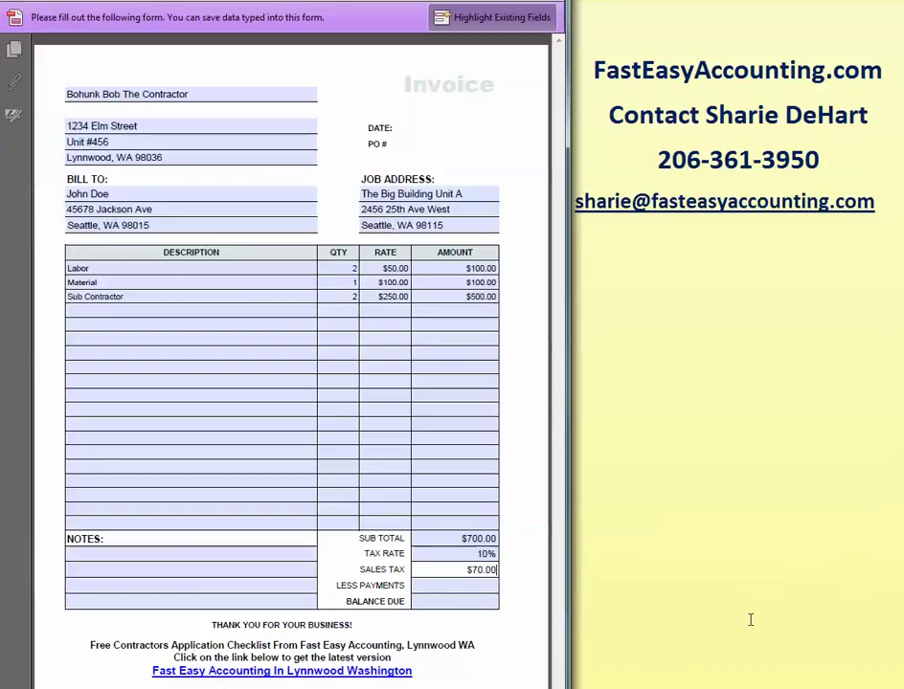
pyautogui.click(139, 427)
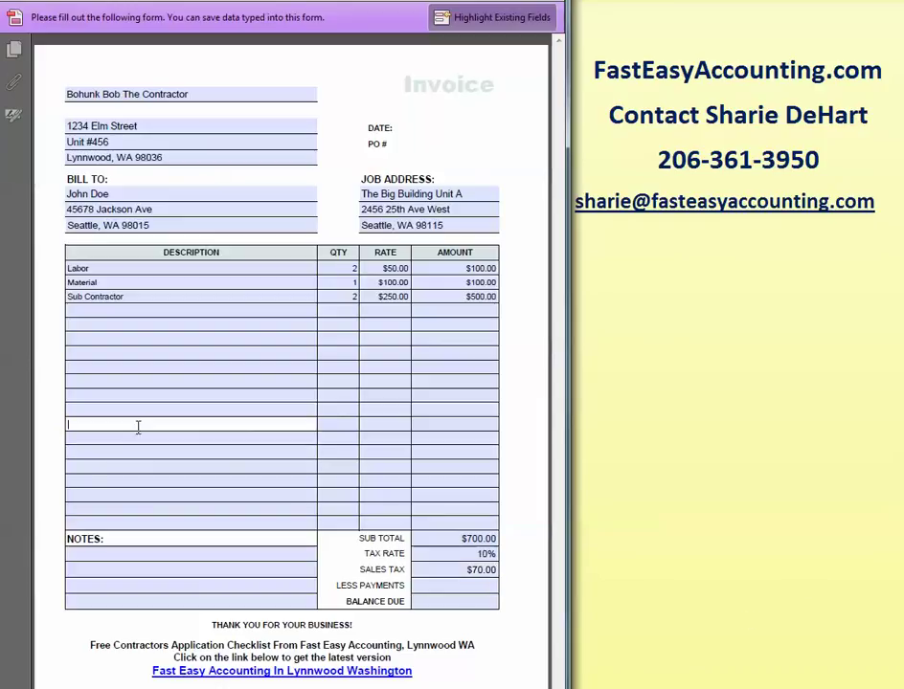
# Add a 'Down Payment $500.00' description line.
pyautogui.write('Down Paye')
pyautogui.press('BackSpace')
pyautogui.write('ment $500.00')
# Enter -$500.00 under Less Payments and $200.00 as the balance due.
pyautogui.click(483, 585)
pyautogui.write('-$500.')
pyautogui.press('Tab')
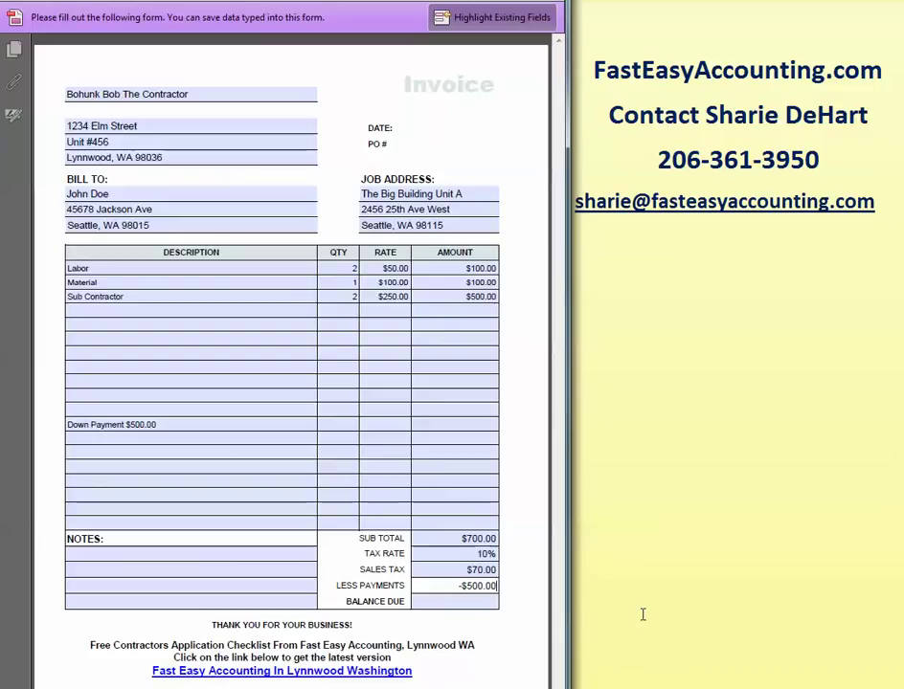
pyautogui.click(469, 602)
pyautogui.write('$200.00')
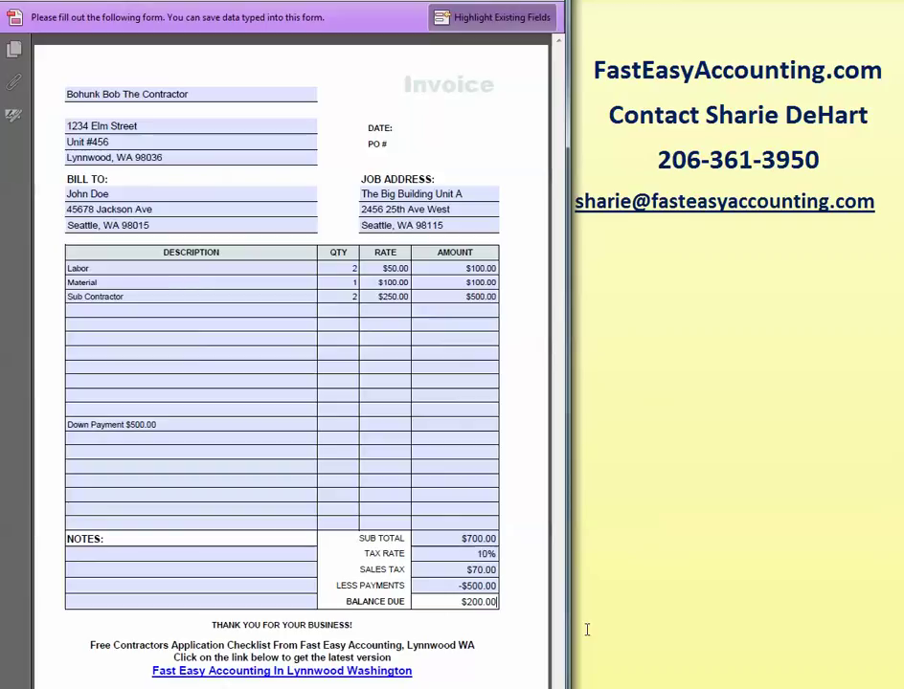